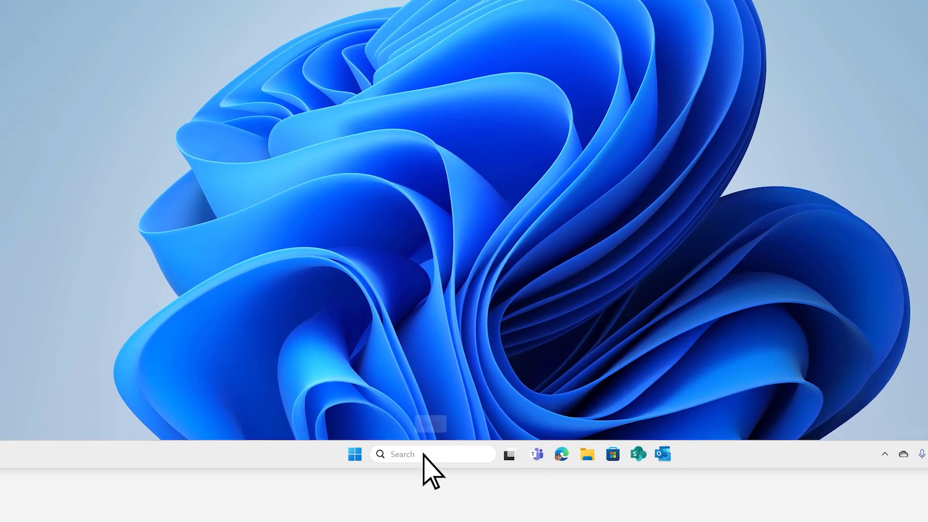
# Step: Search Windows for 'windows backup' so the Windows Backup app shows as best match
pyautogui.click(424, 453)
pyautogui.write('windows backup')
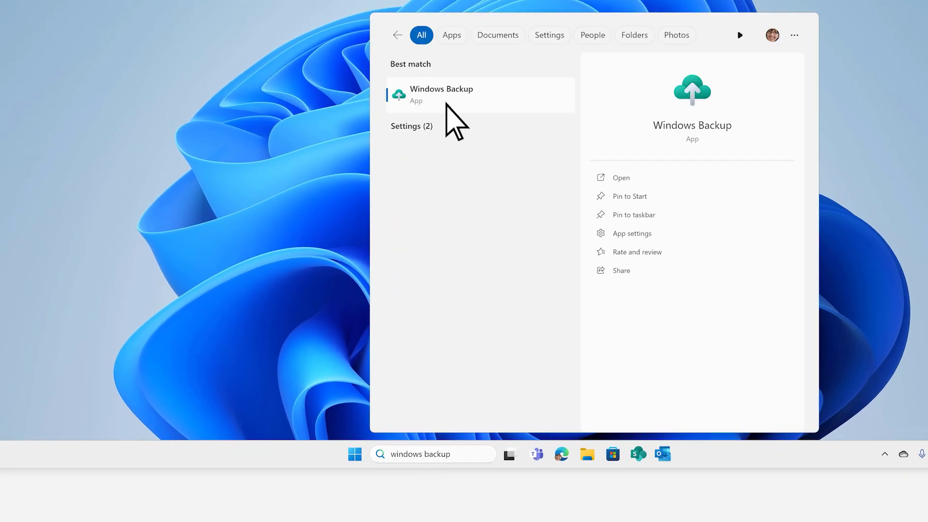
# Step: In Windows Backup, include Desktop, Documents and Pictures folders plus apps, settings and credentials
pyautogui.click(446, 103)
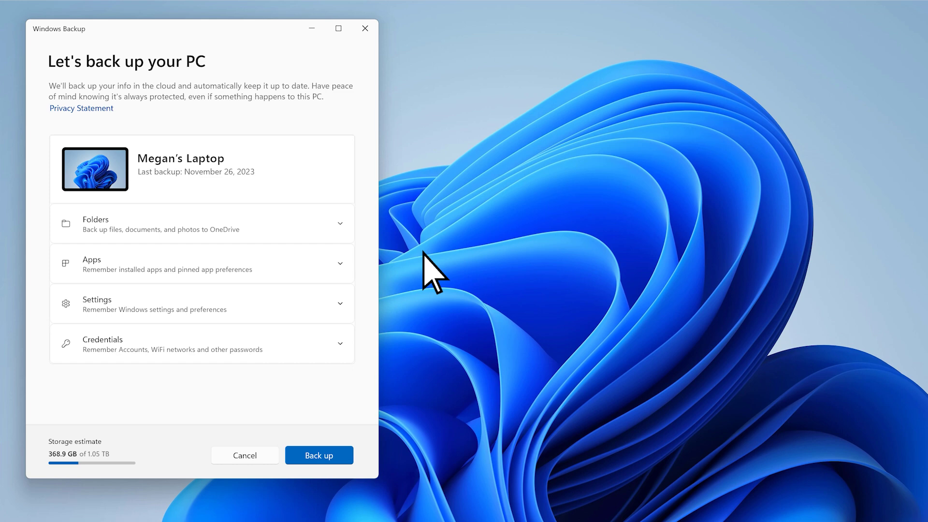
pyautogui.click(340, 226)
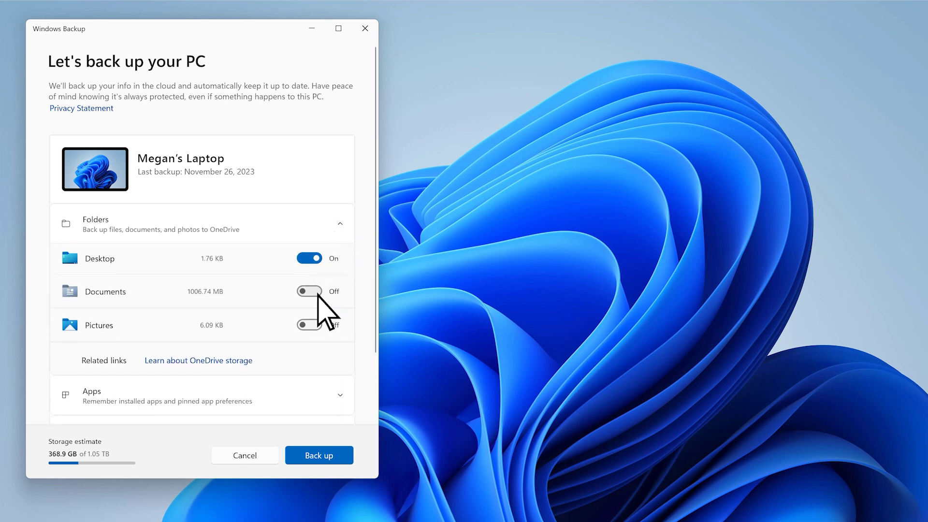
pyautogui.scroll(-3, 315, 328)
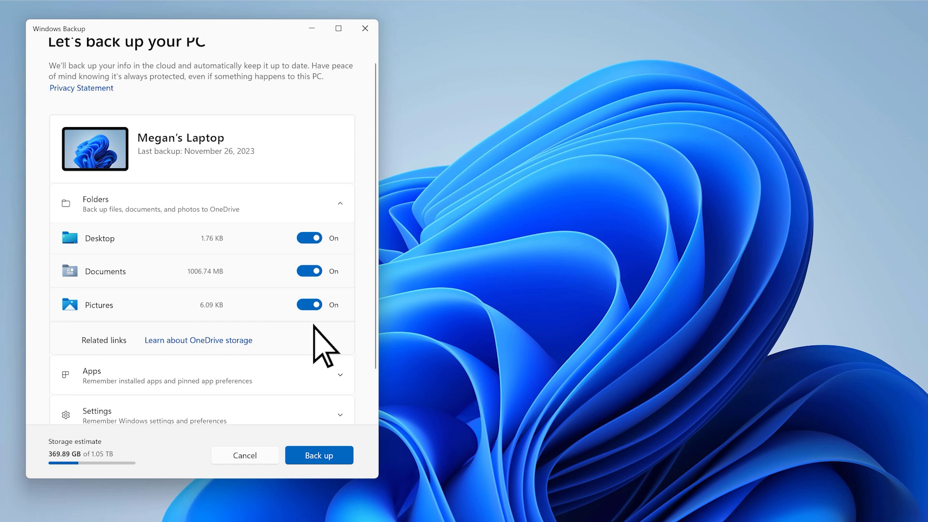
pyautogui.click(315, 329)
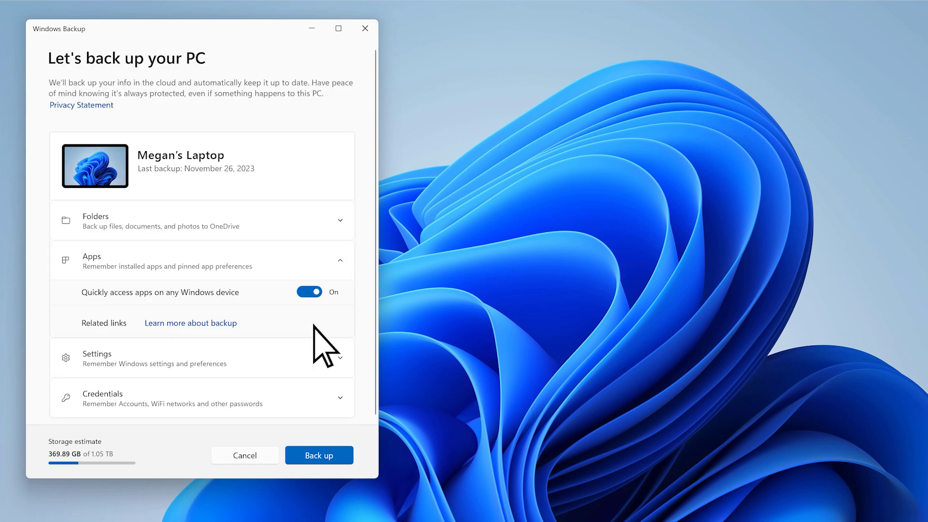
pyautogui.click(339, 357)
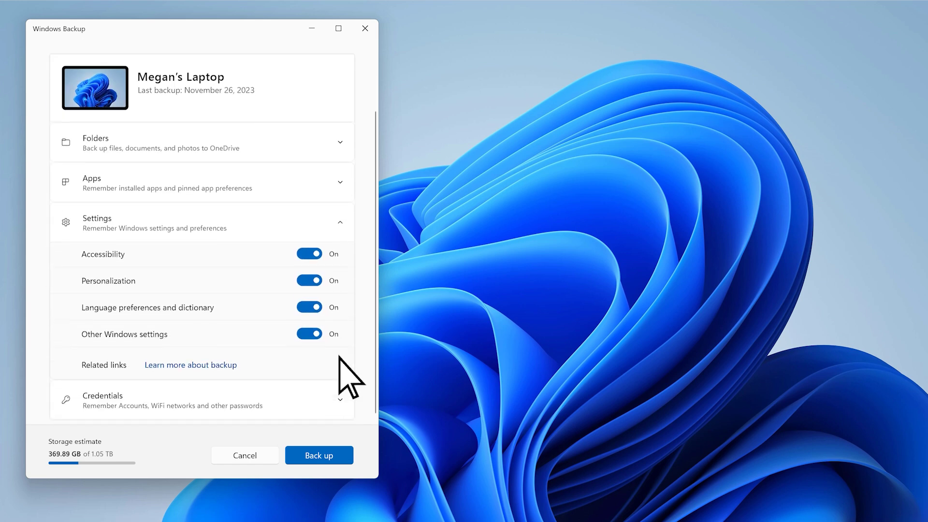
pyautogui.click(340, 398)
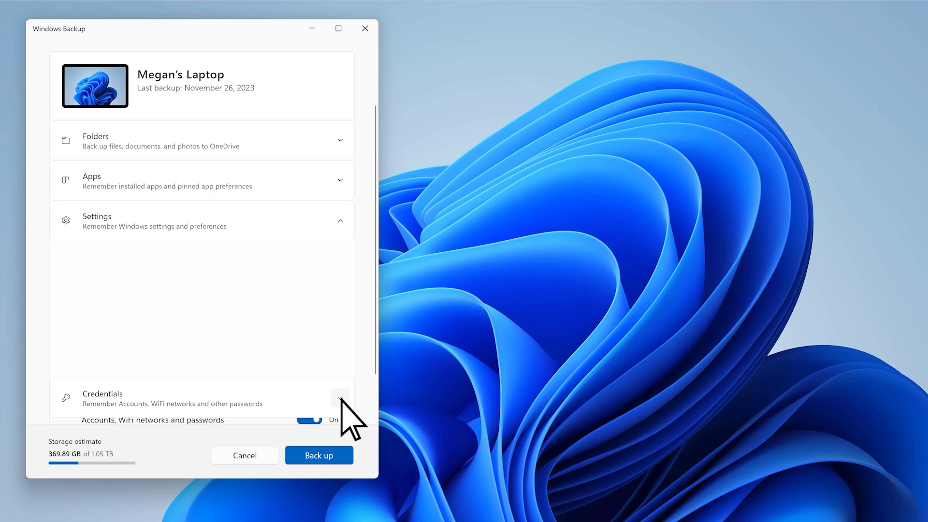
# Step: Start the cloud backup of this PC with the Back up button
pyautogui.click(338, 453)
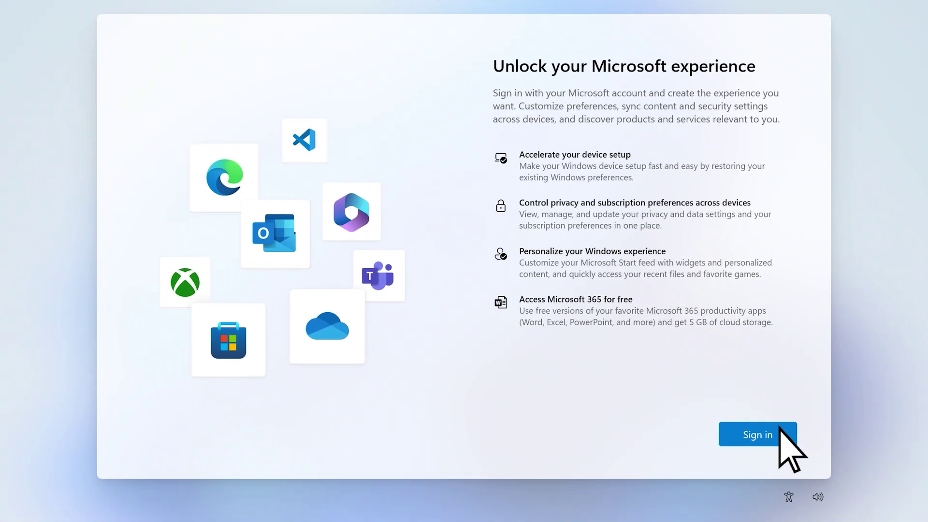
# Step: Sign in to the Microsoft account with its email and password in Windows Setup
pyautogui.click(780, 426)
pyautogui.write('MeganB@c')
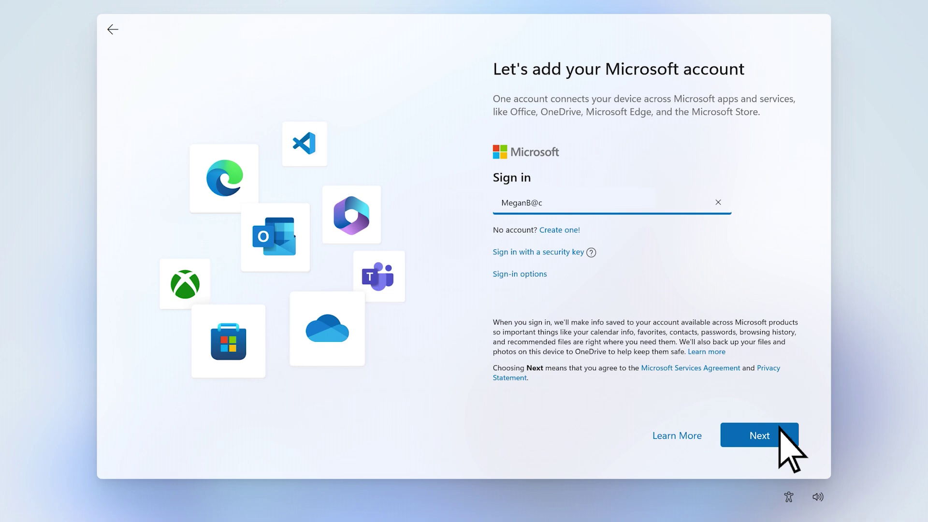
pyautogui.write('ontoso.com')
pyautogui.click(779, 429)
pyautogui.write('••••')
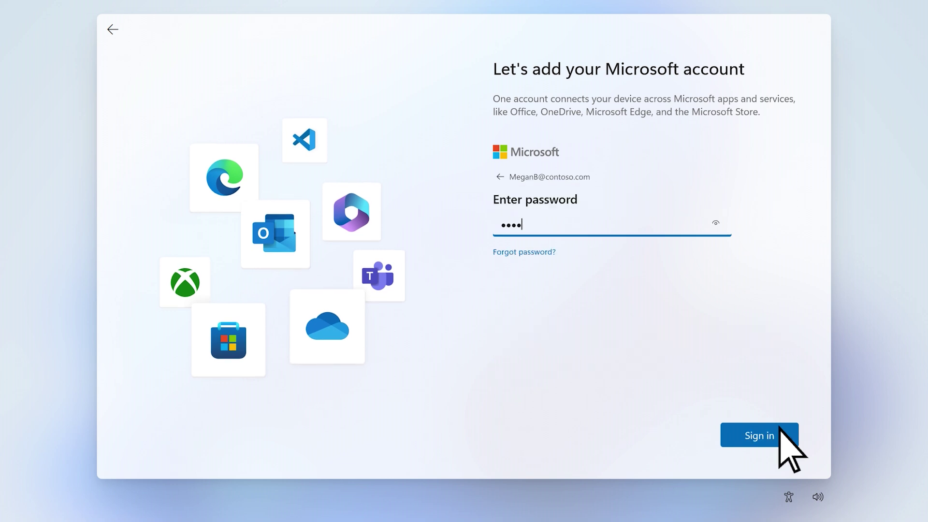
pyautogui.click(780, 428)
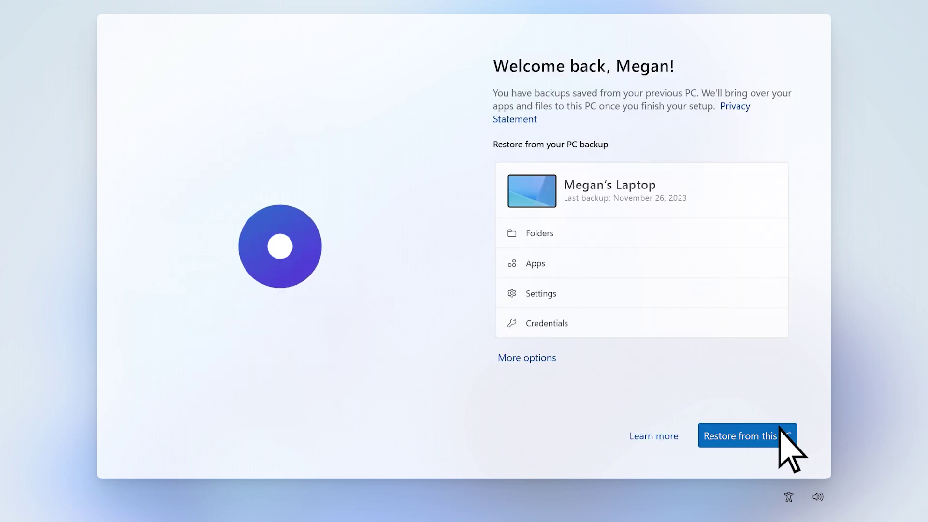
# Step: Choose 'Restore from this PC' to restore the previous laptop's backup
pyautogui.click(749, 436)
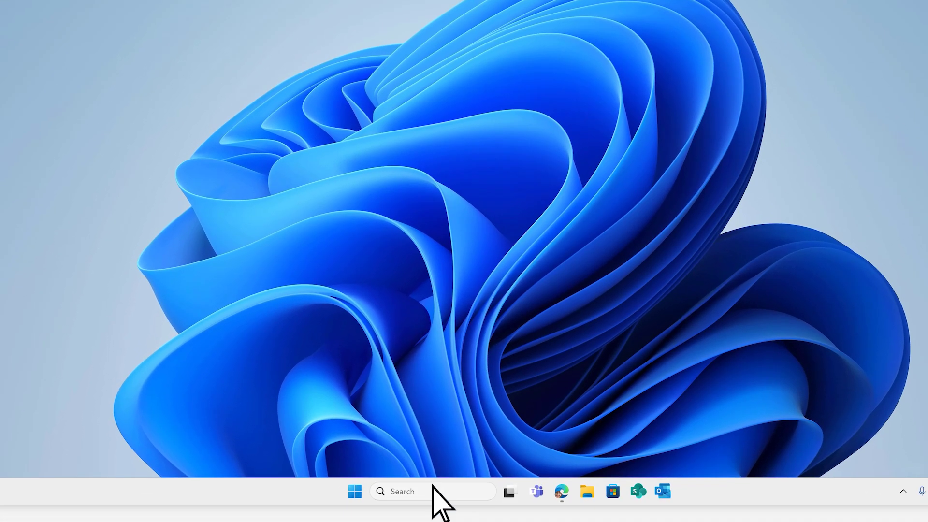
# Step: Search for 'onedrive' and open the OneDrive folder showing the restored Desktop, Documents and Pictures
pyautogui.click(406, 511)
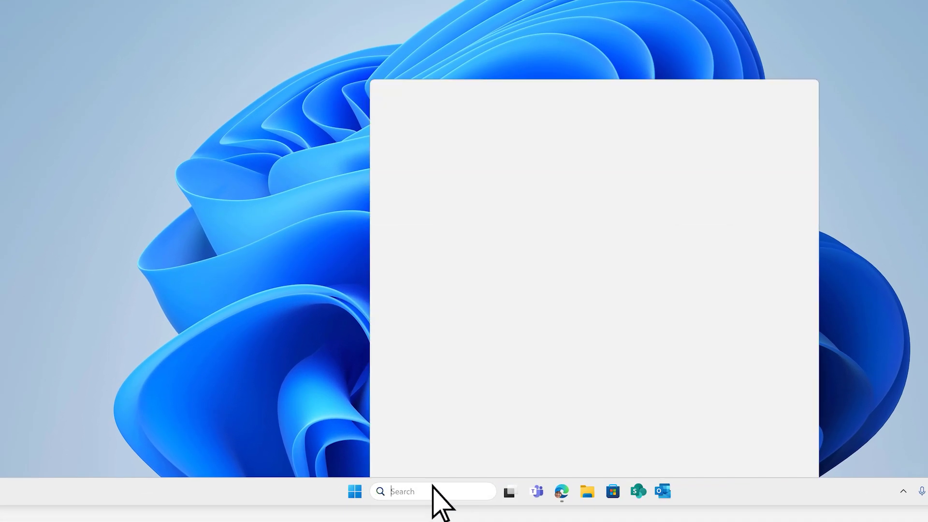
pyautogui.write('onedrive')
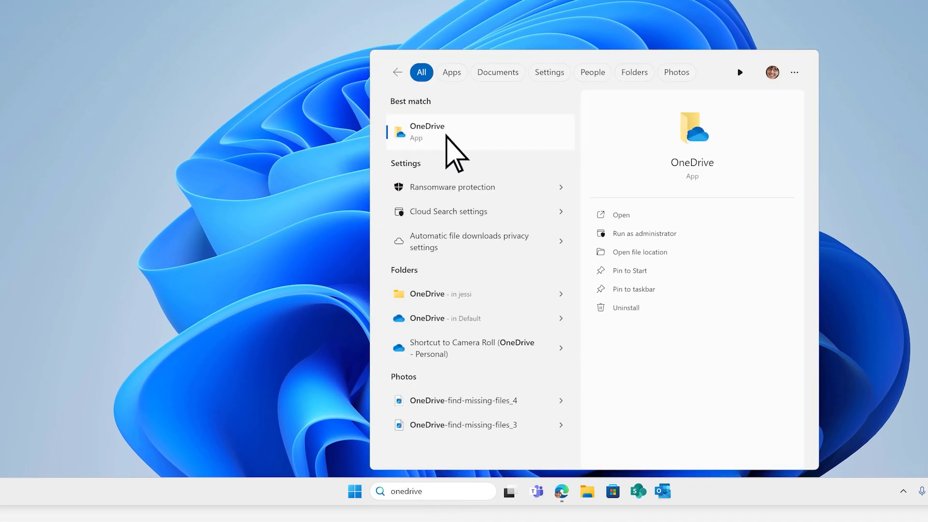
pyautogui.click(446, 135)
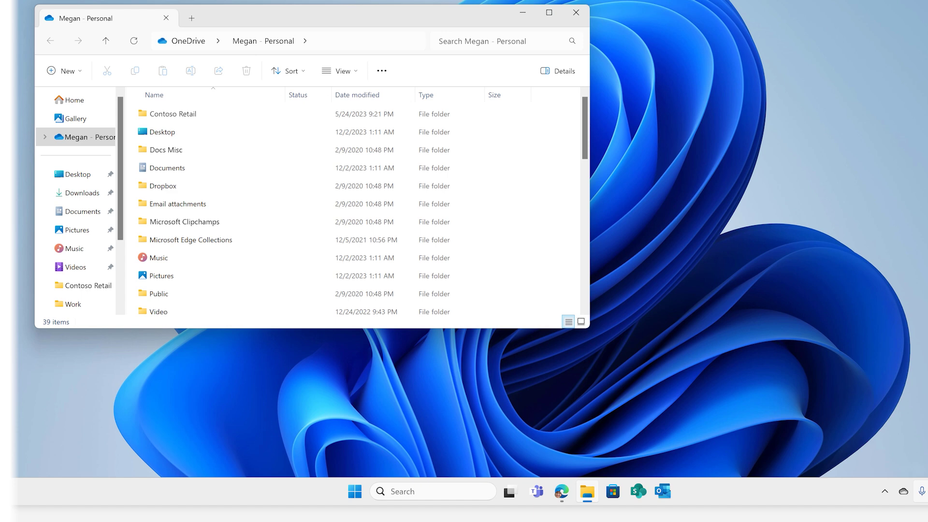